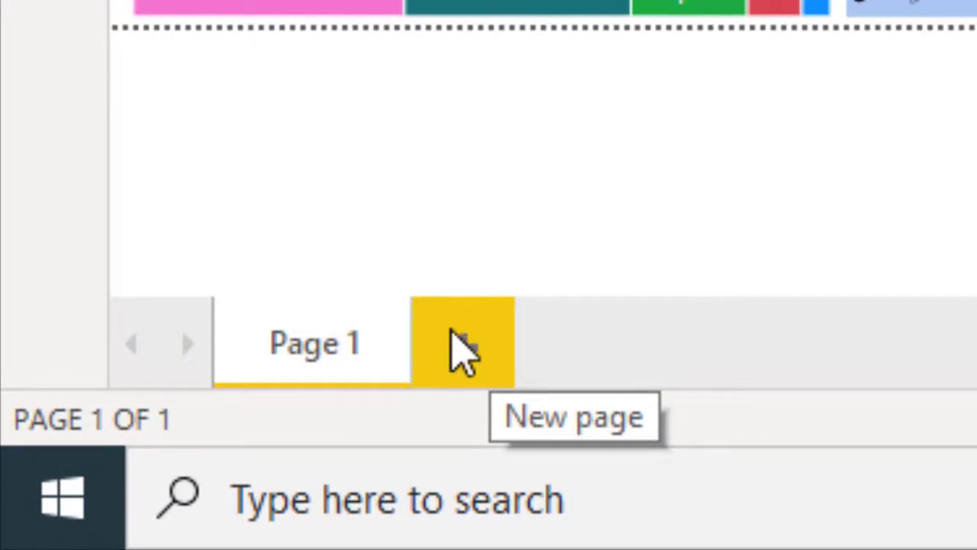
Add a new report page and create a stacked column chart of Sales by Manager on it.
left_click(458, 342)
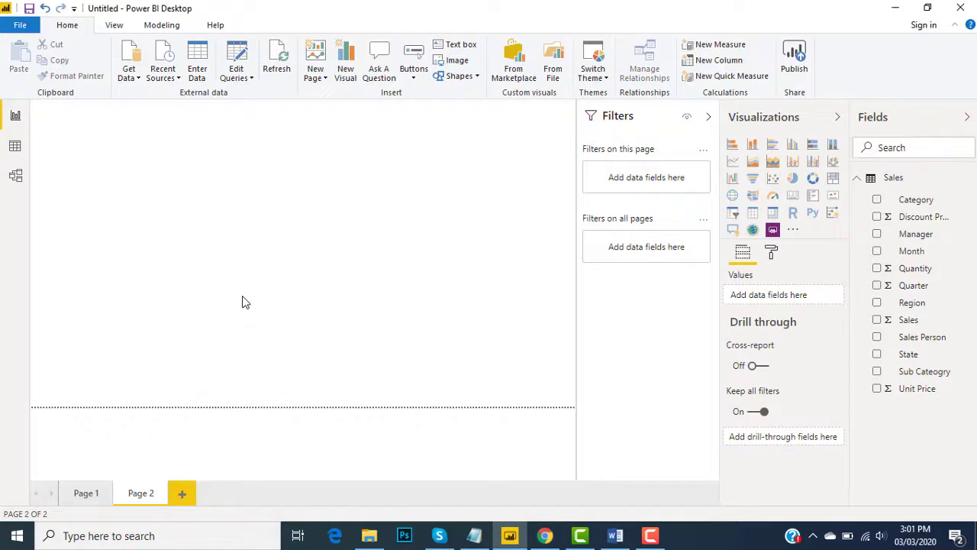
left_click(338, 256)
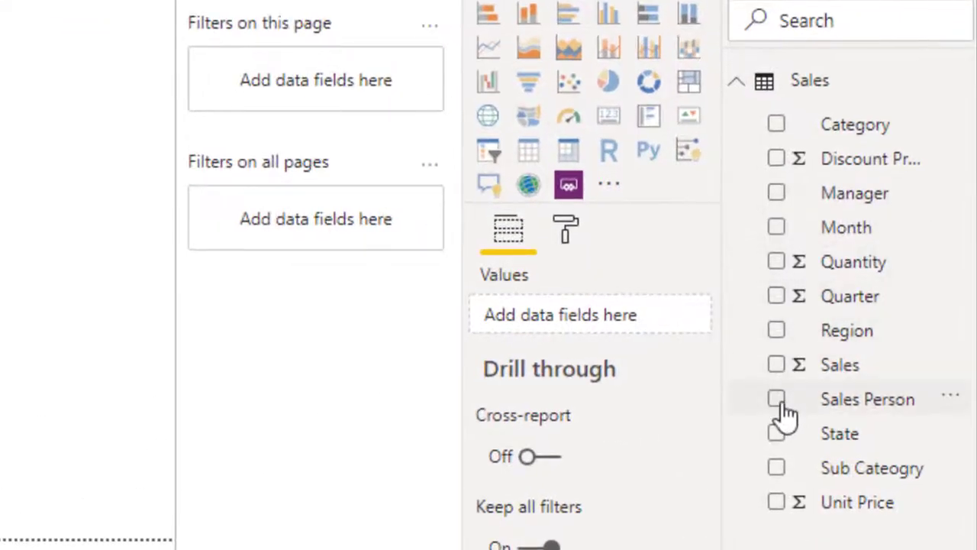
left_click(775, 195)
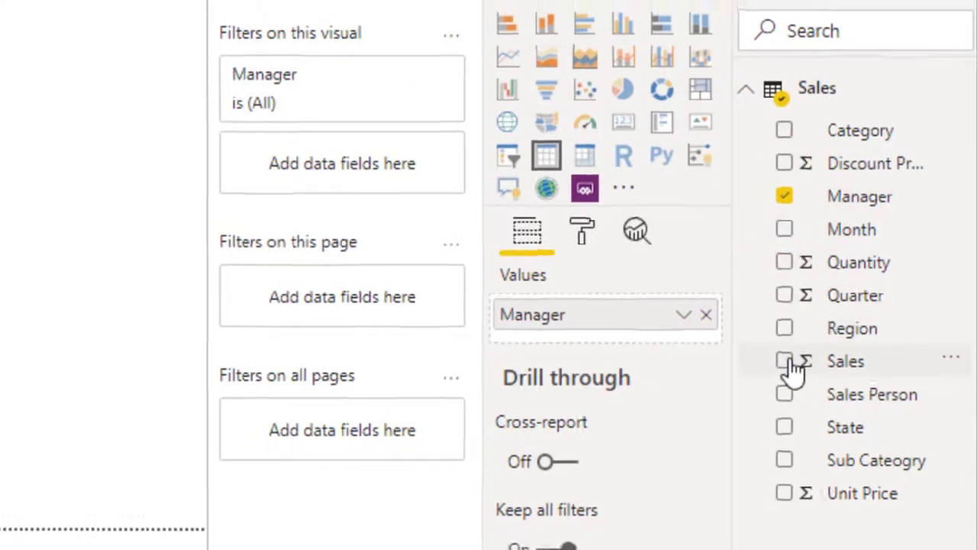
left_click(786, 361)
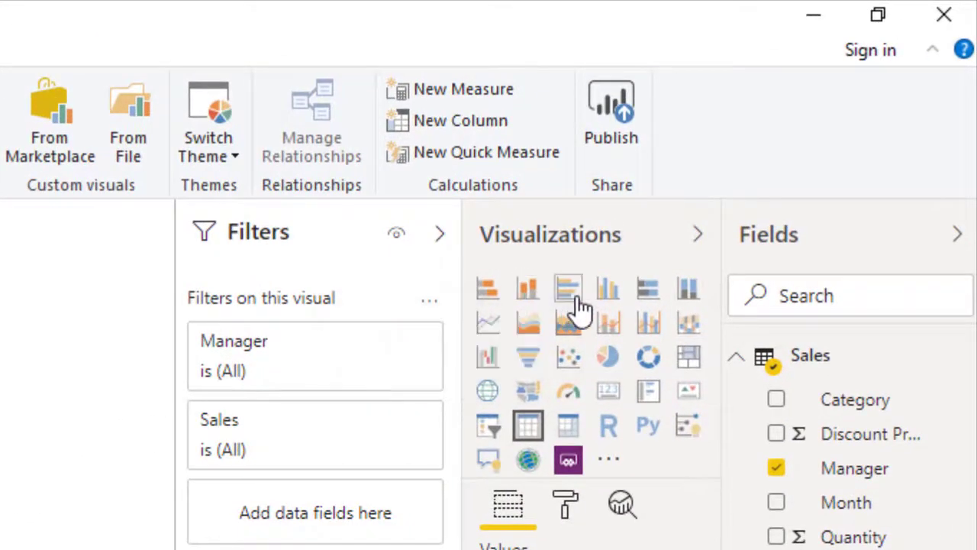
left_click(529, 288)
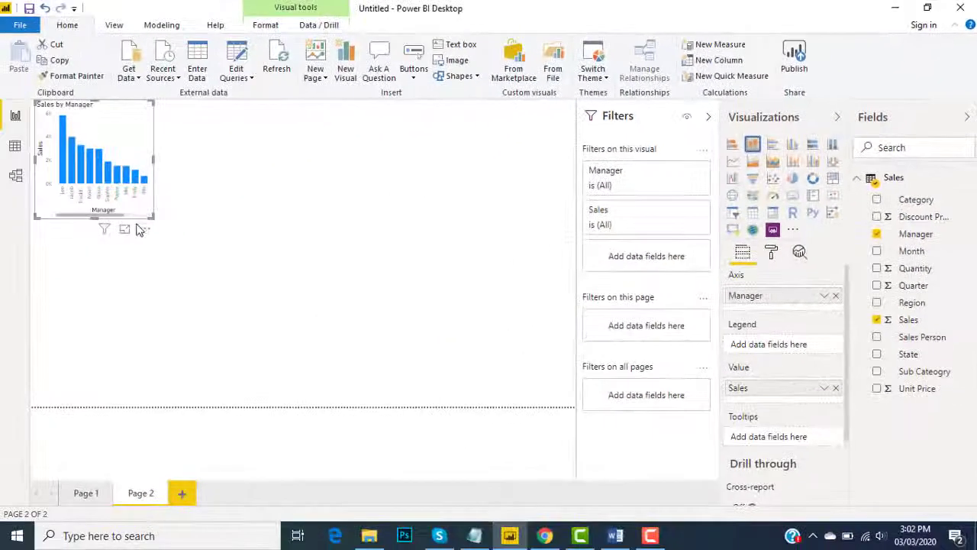
Enlarge the Sales by Manager chart, move it to the middle of the page and adjust its size.
left_click_drag(151, 217, 229, 252)
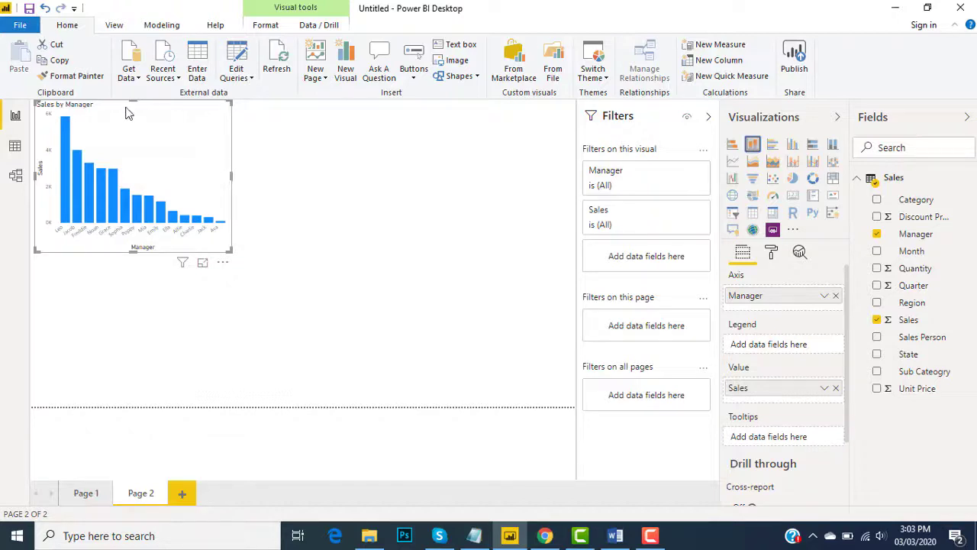
left_click(128, 113)
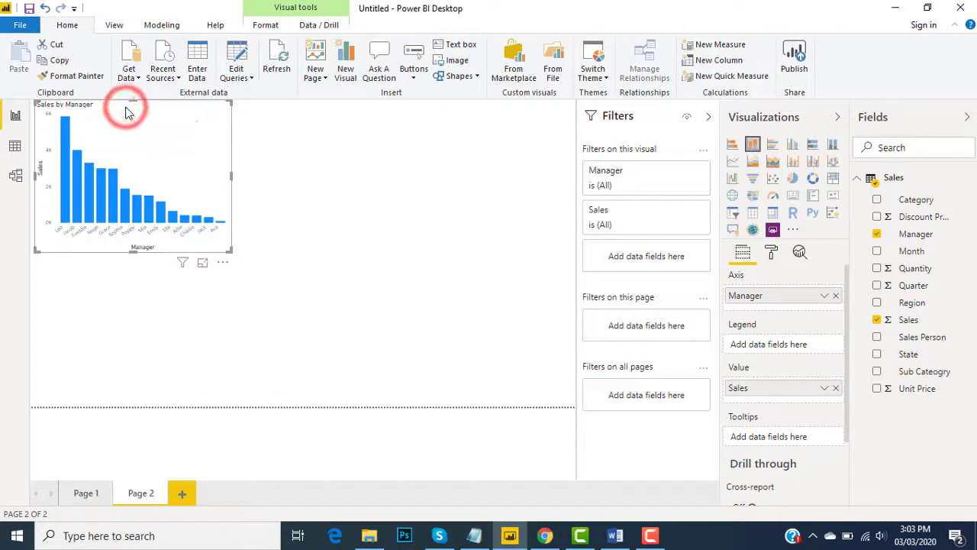
left_click_drag(128, 113, 298, 190)
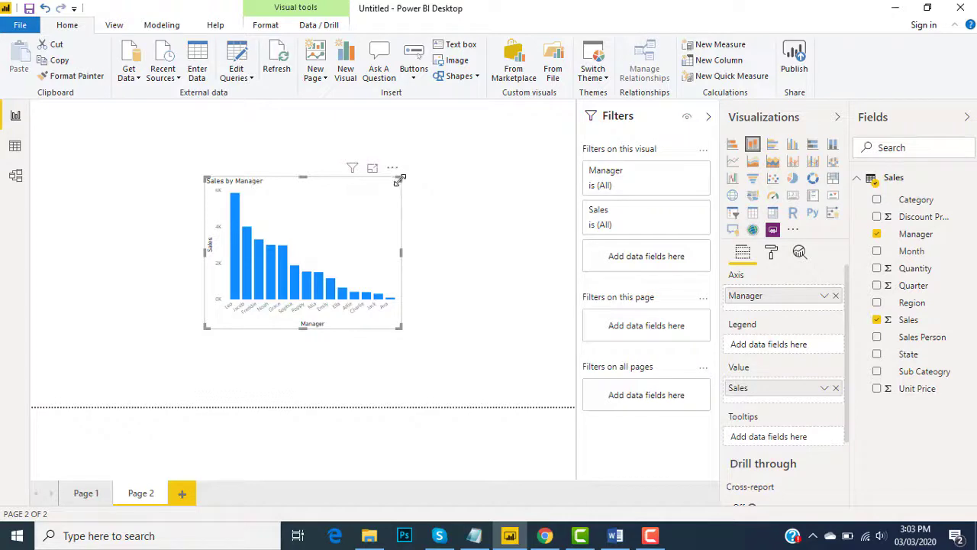
left_click_drag(397, 176, 507, 117)
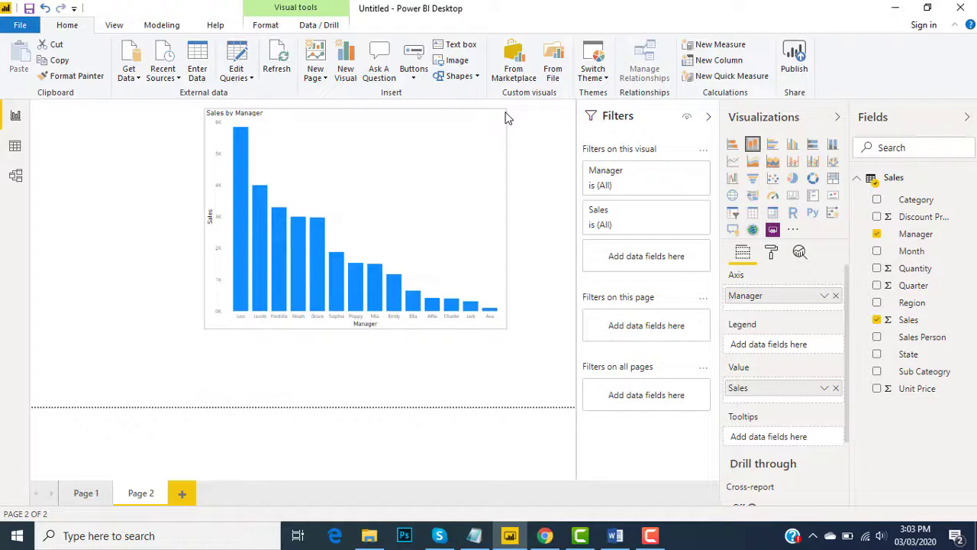
left_click_drag(506, 116, 425, 194)
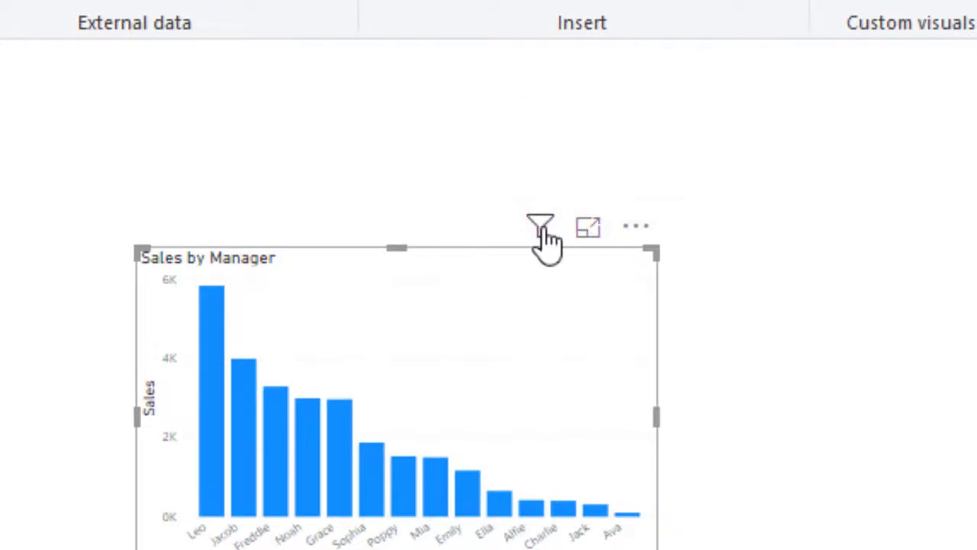
View the Sales by Manager chart in focus mode and return to the report.
mouse_move(544, 239)
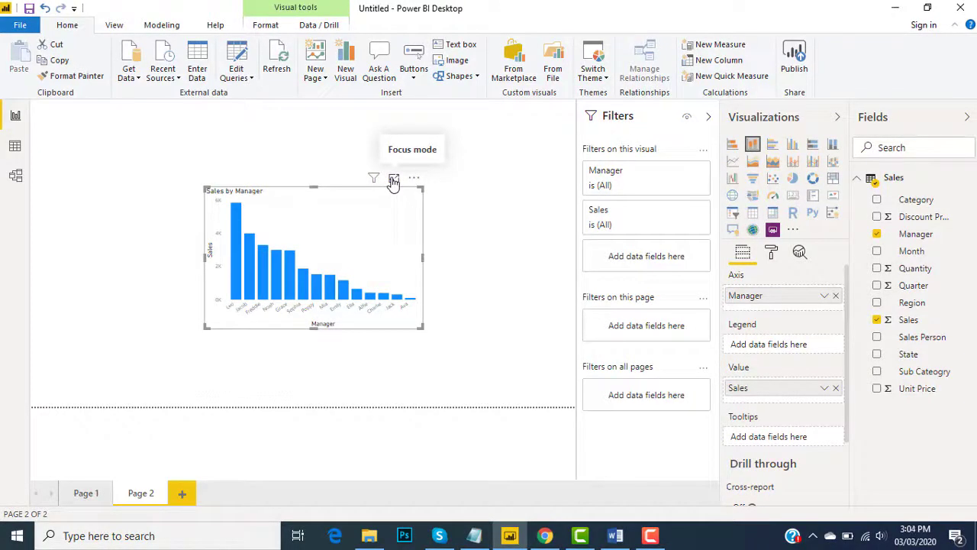
left_click(394, 182)
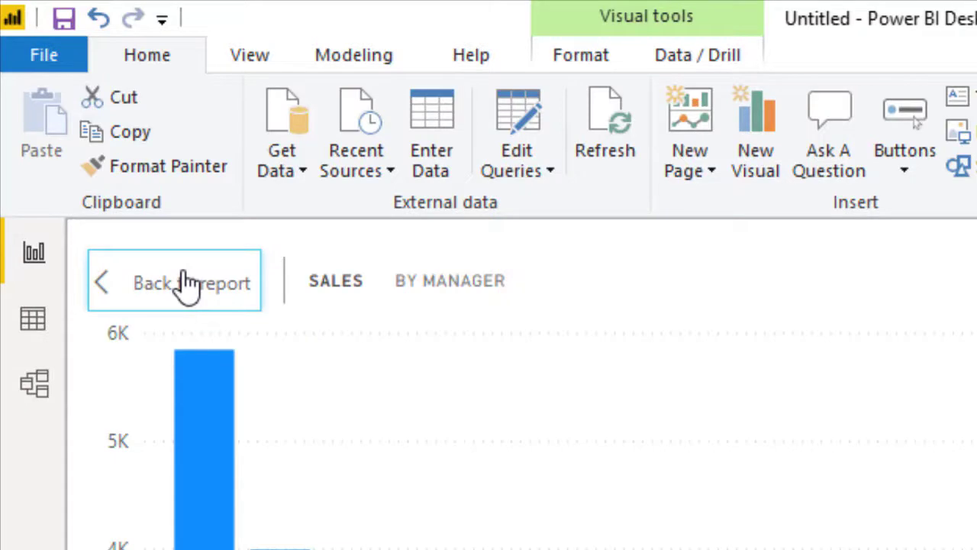
left_click(186, 282)
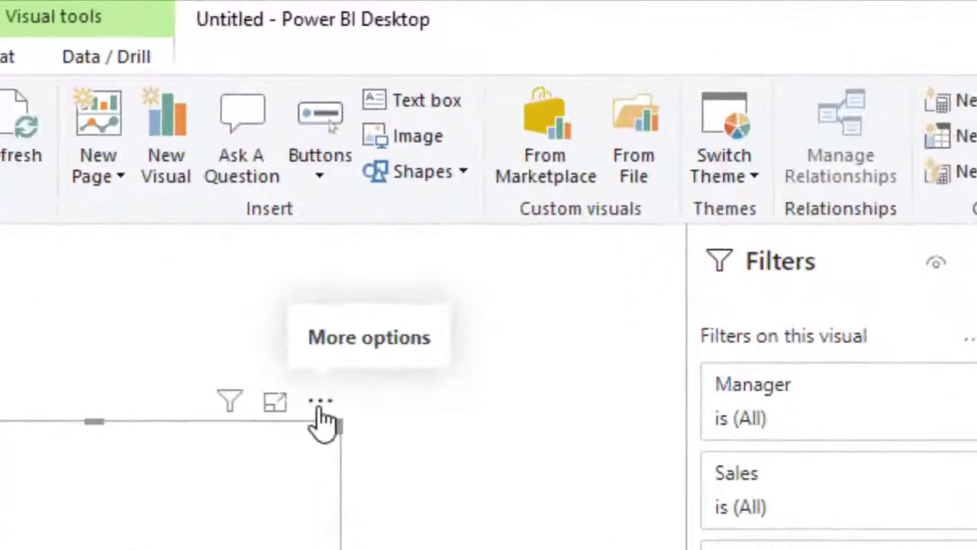
Export the chart's data as the CSV file Sales by Manager into the Video Tutorials folder 07.
left_click(321, 402)
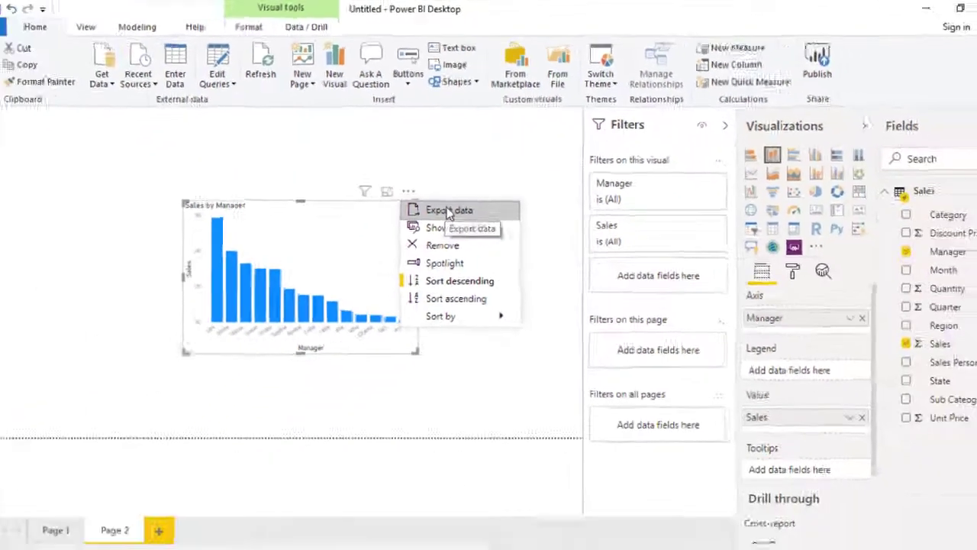
left_click(424, 332)
left_click(451, 197)
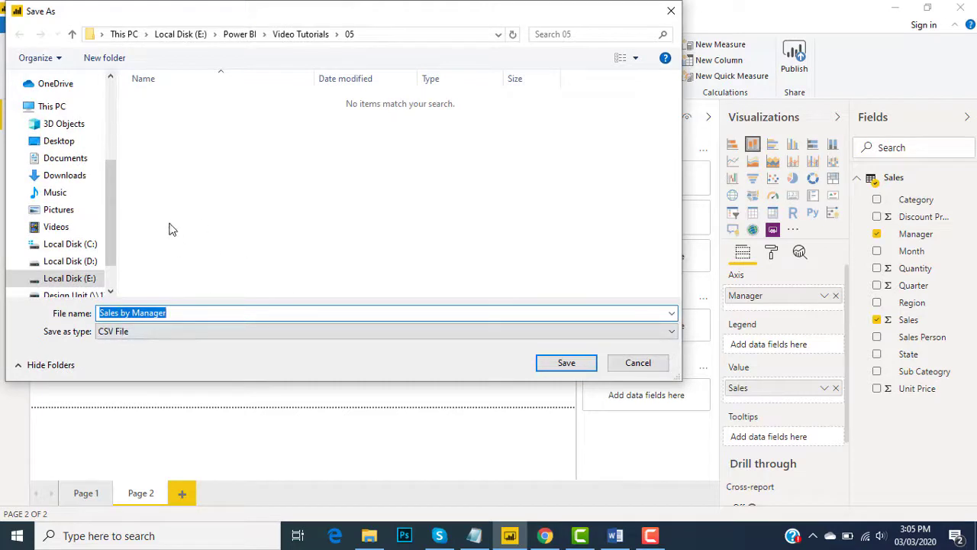
left_click(300, 35)
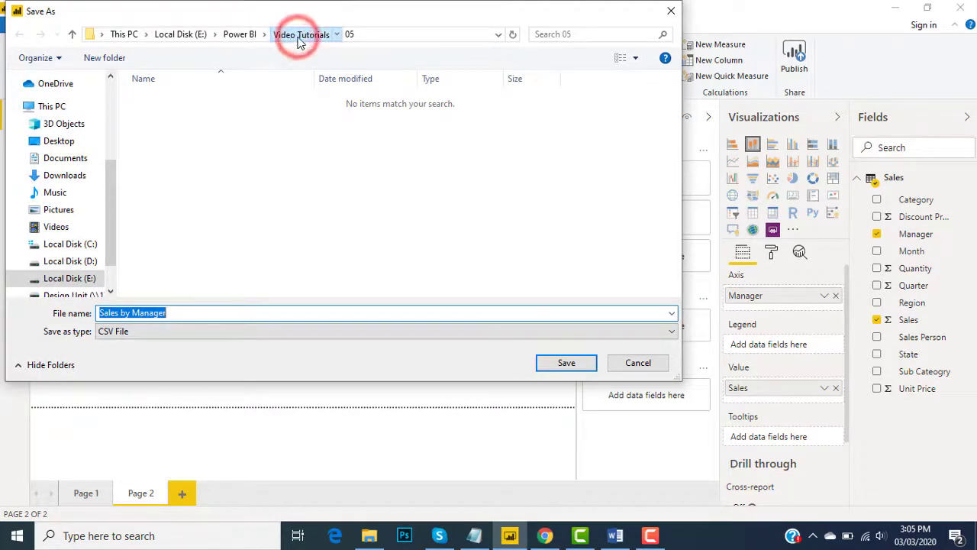
double_click(183, 188)
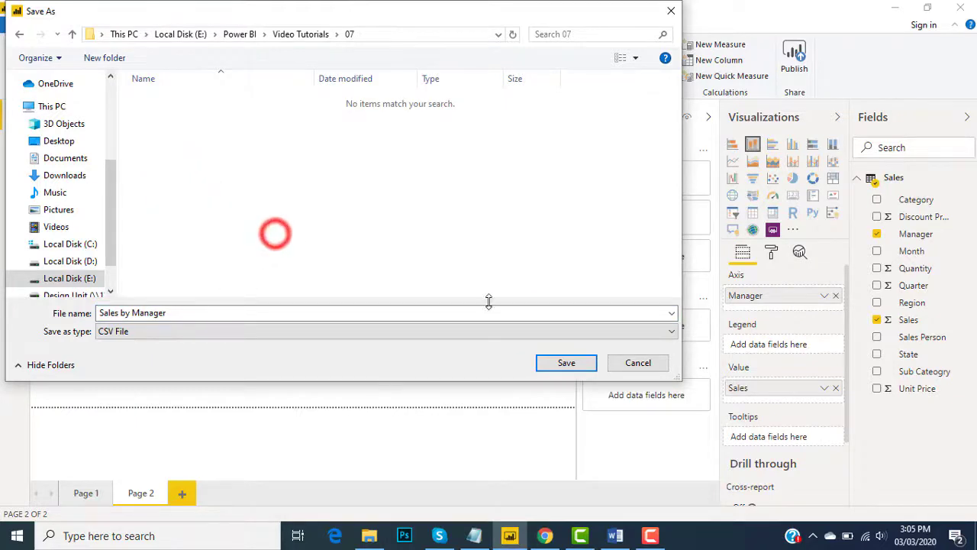
left_click(545, 361)
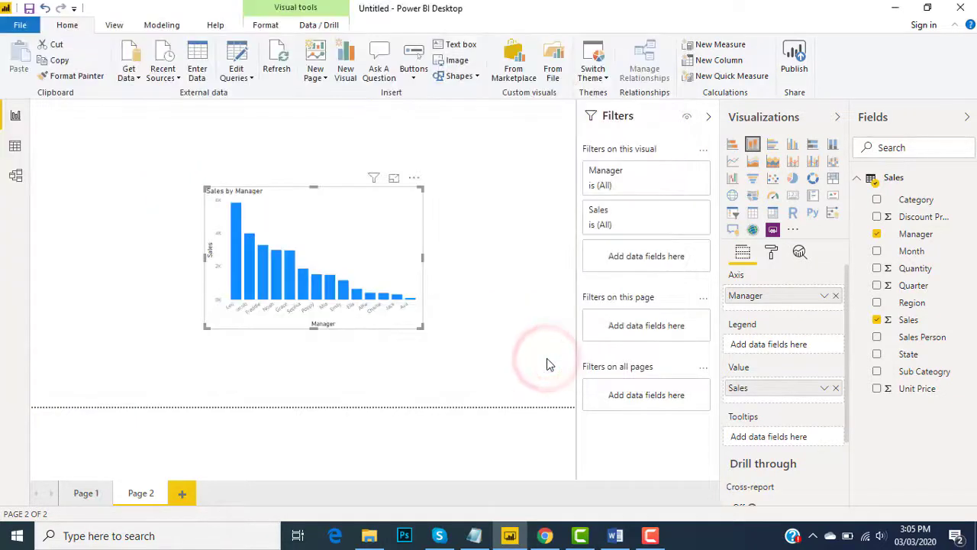
Open the exported Sales by Manager file from folder 07 in Excel, dismiss the activation notice and maximize the window.
left_click(371, 536)
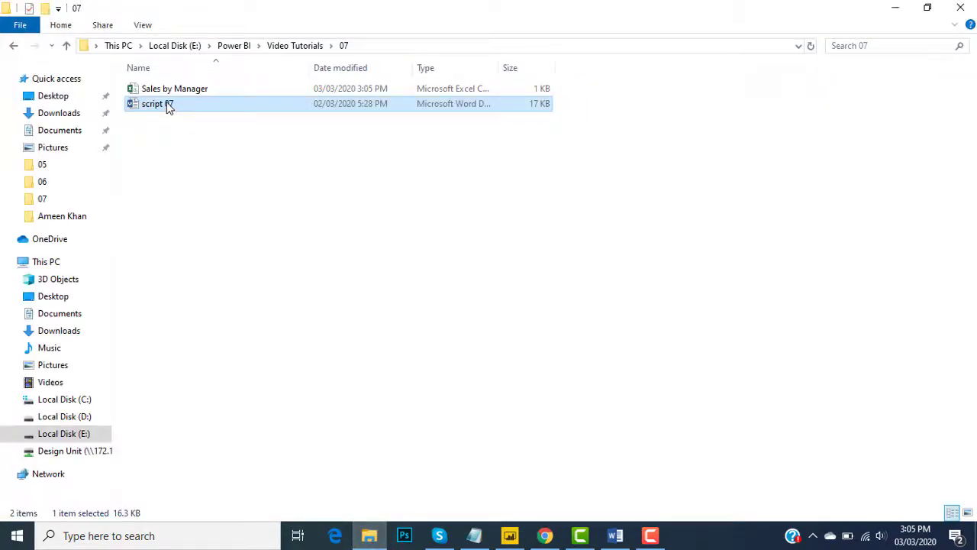
key("Up")
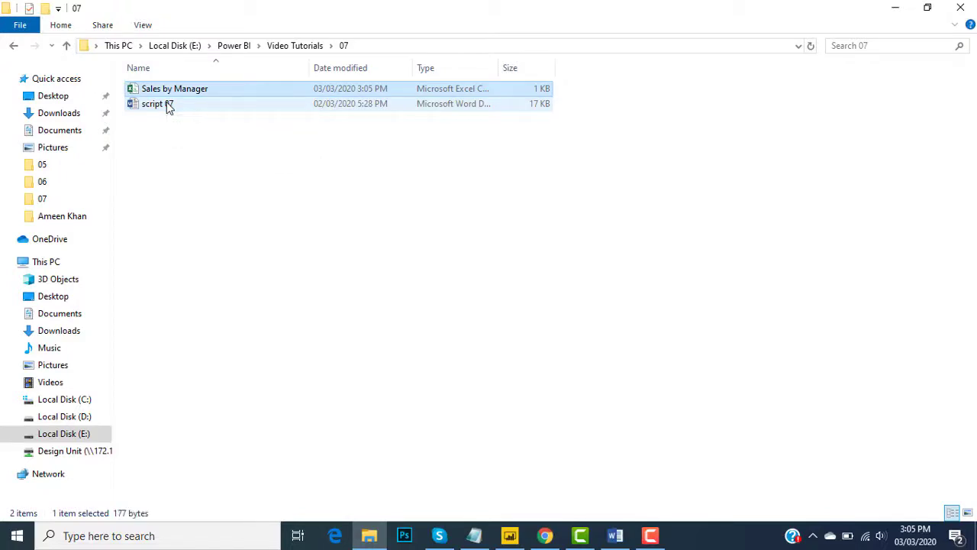
key("Return")
left_click(922, 159)
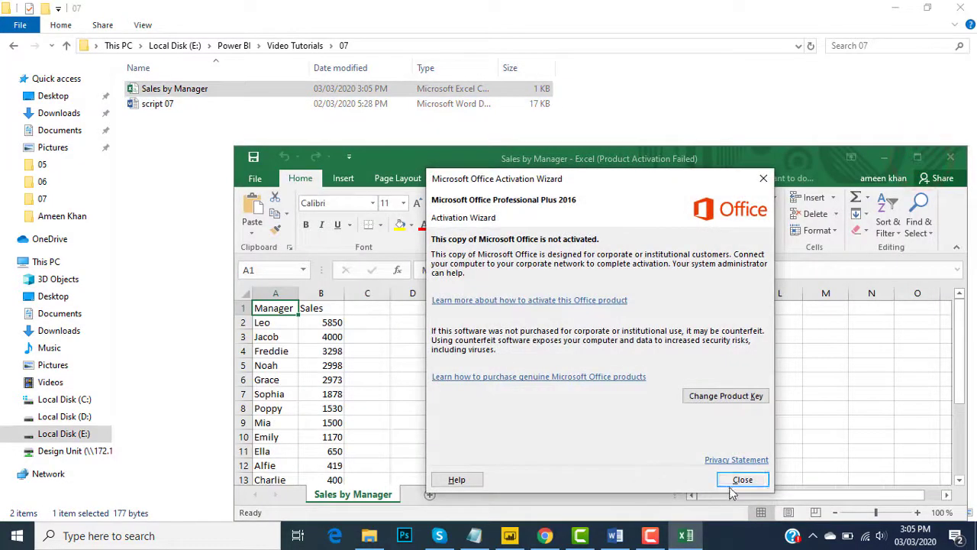
left_click(732, 486)
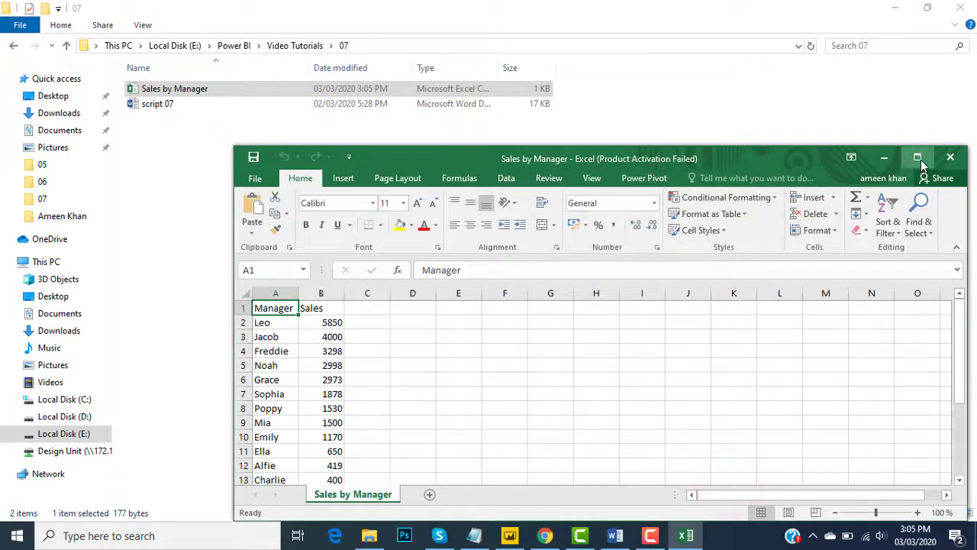
left_click(920, 159)
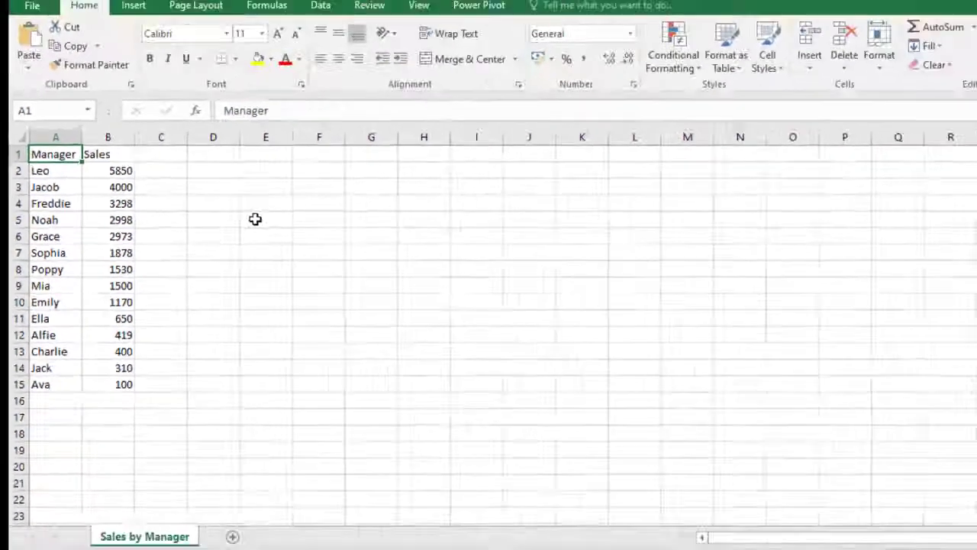
left_click(420, 222)
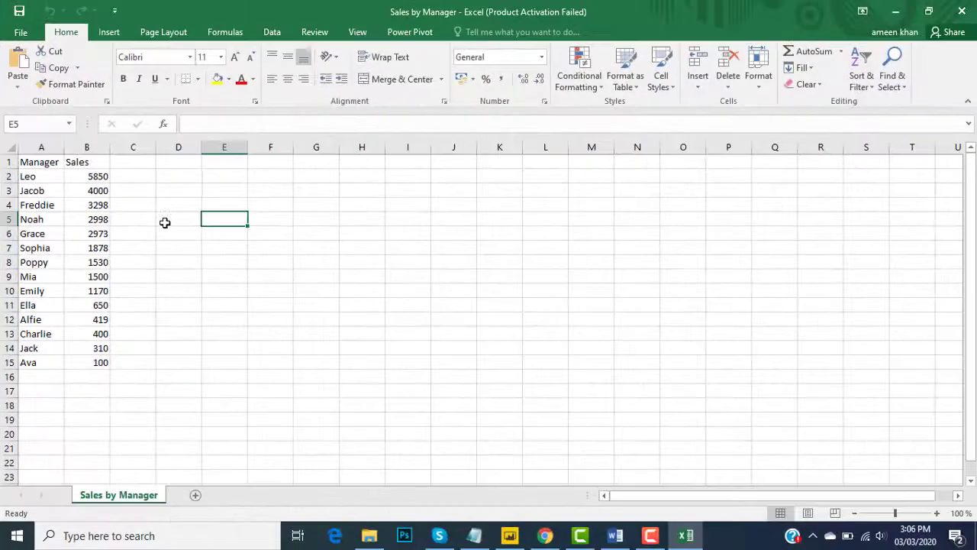
Switch back to Power BI, view the Sales by Manager chart as a table and return to the report.
left_click(896, 12)
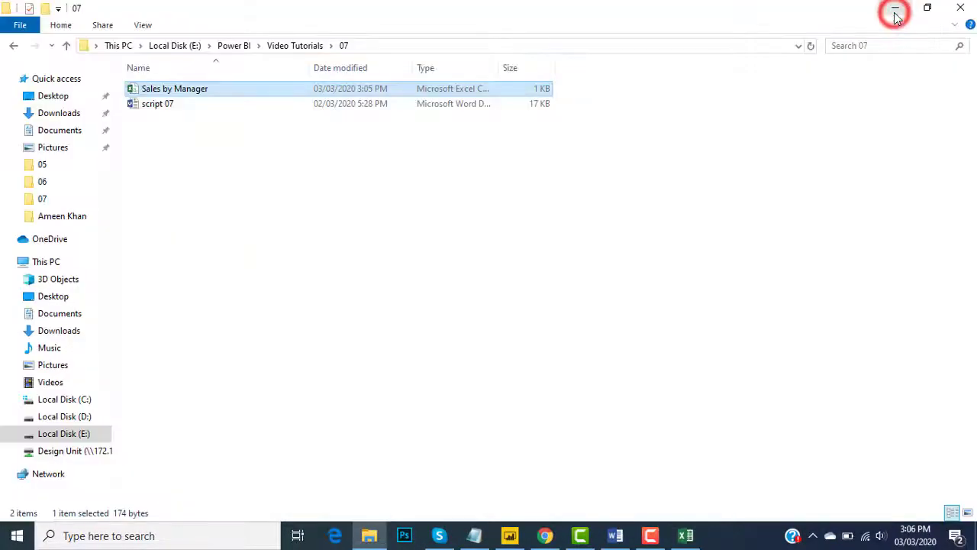
left_click(508, 537)
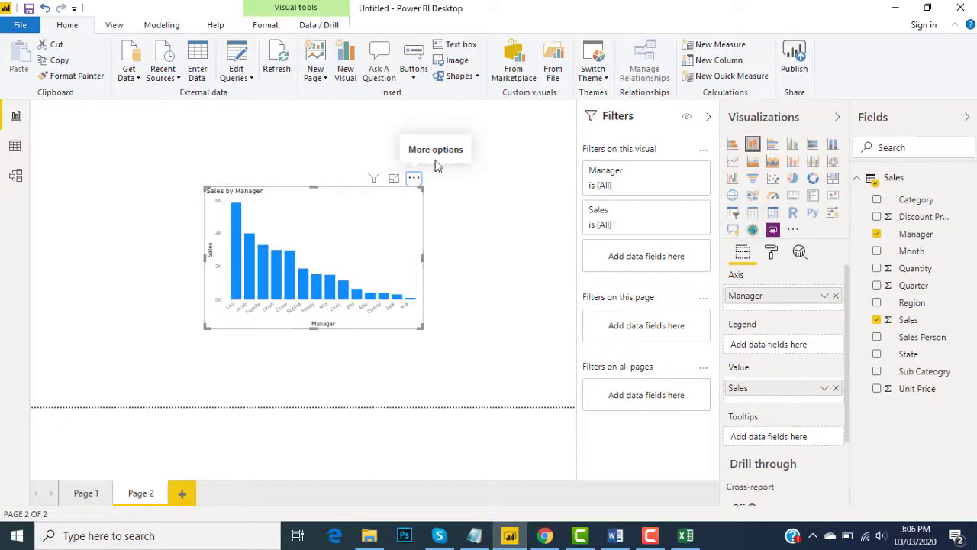
left_click(415, 178)
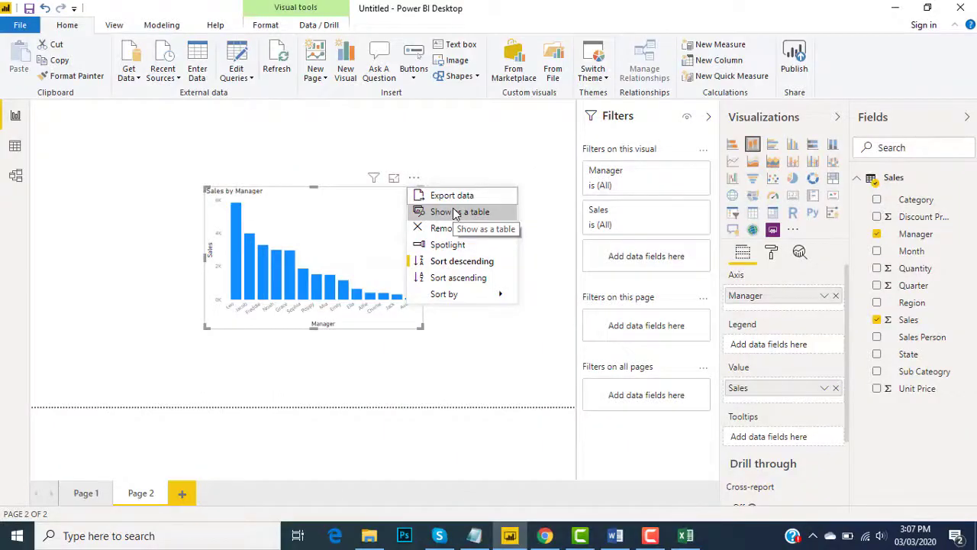
left_click(456, 212)
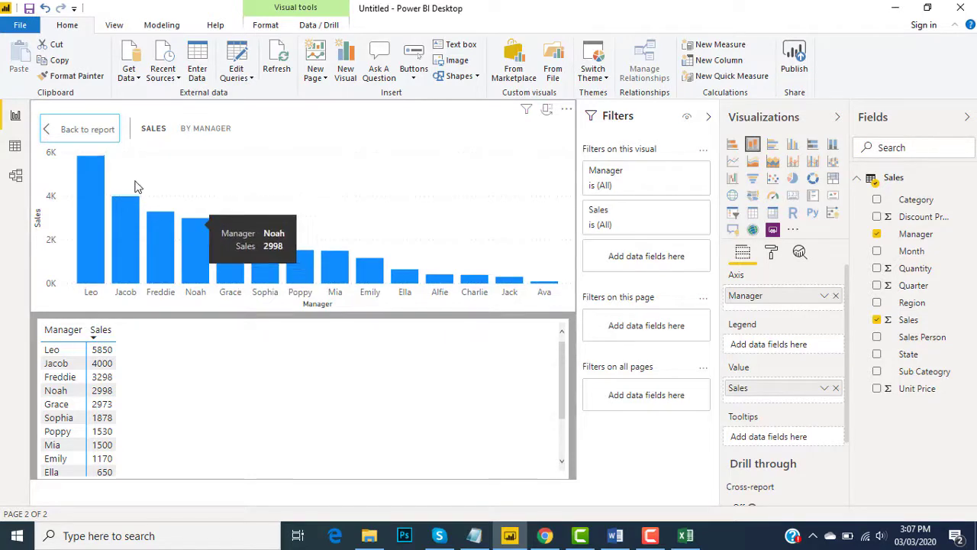
left_click(86, 127)
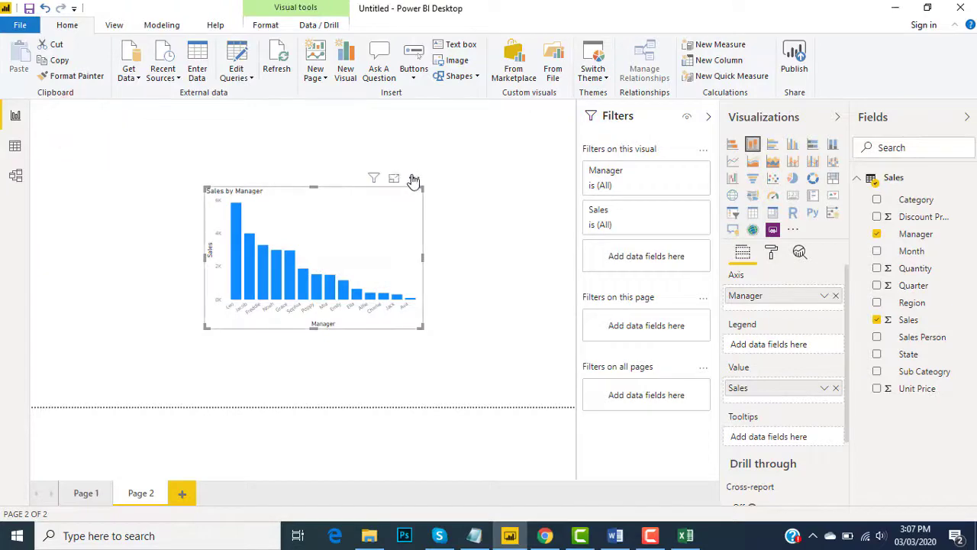
Spotlight the Sales by Manager chart and move it slightly up and to the right on Page 2.
left_click(413, 178)
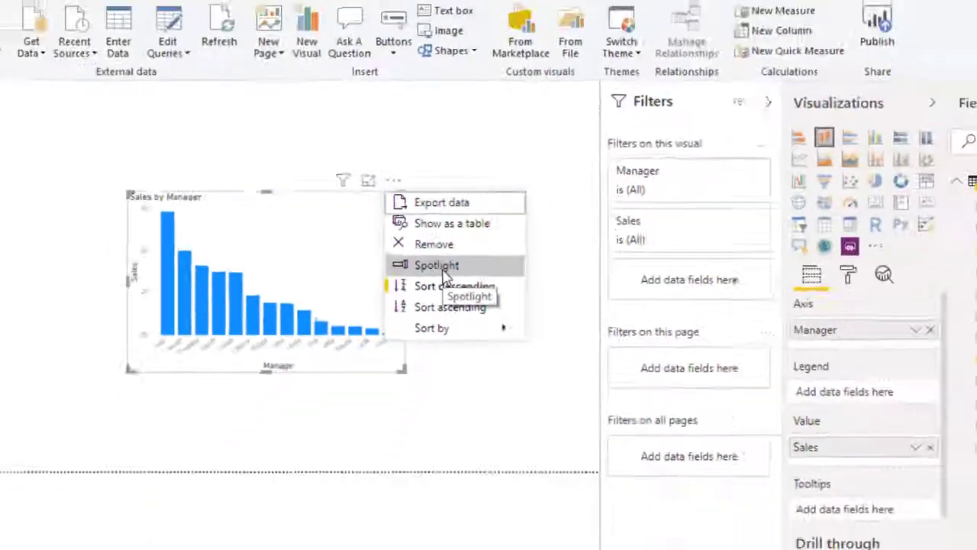
left_click(410, 346)
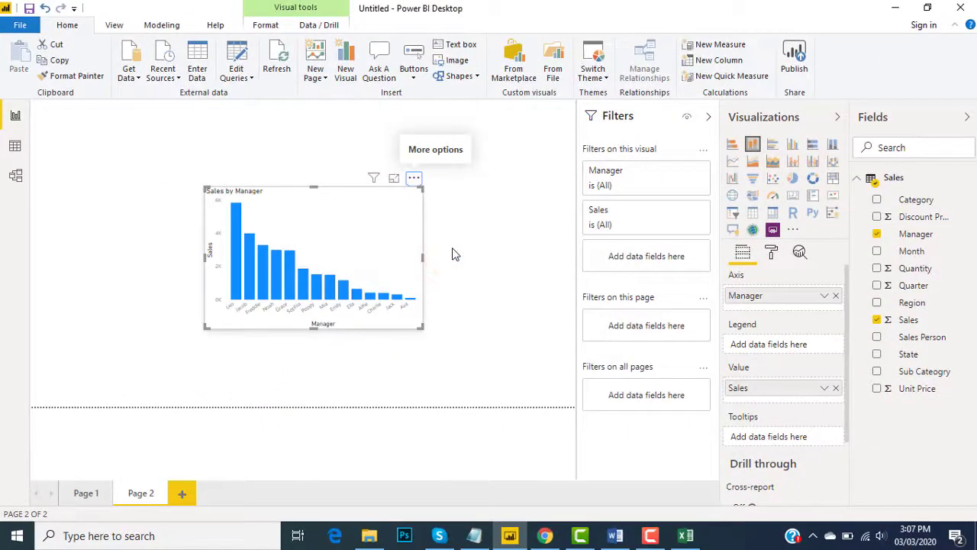
left_click_drag(292, 200, 349, 160)
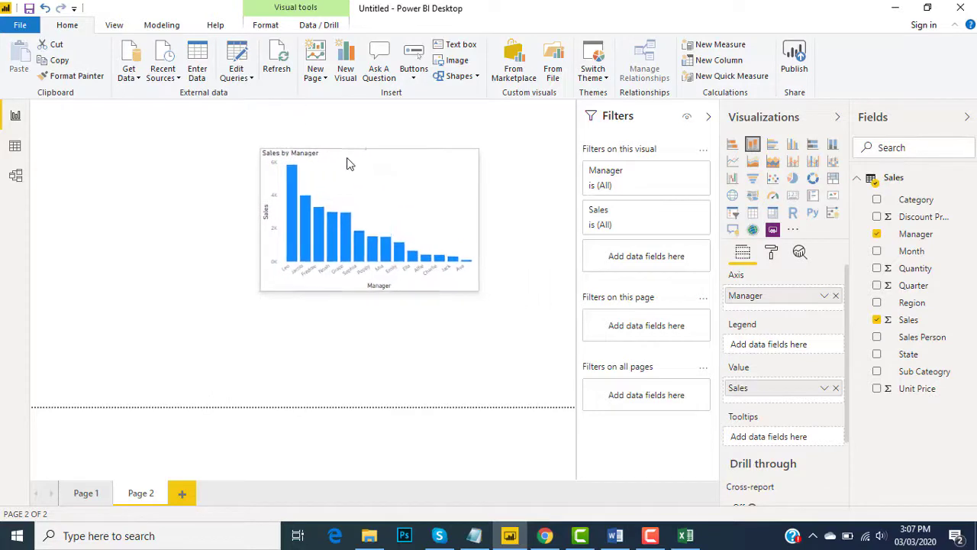
Open Page 1 and spotlight the Sales by Manager chart among the Cloth Sales Dashboard visuals.
left_click(83, 493)
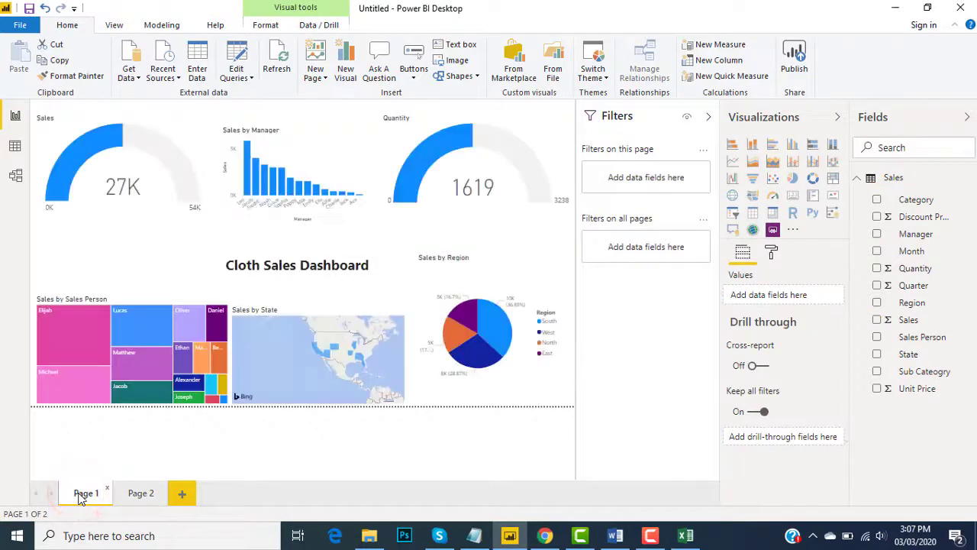
left_click(308, 154)
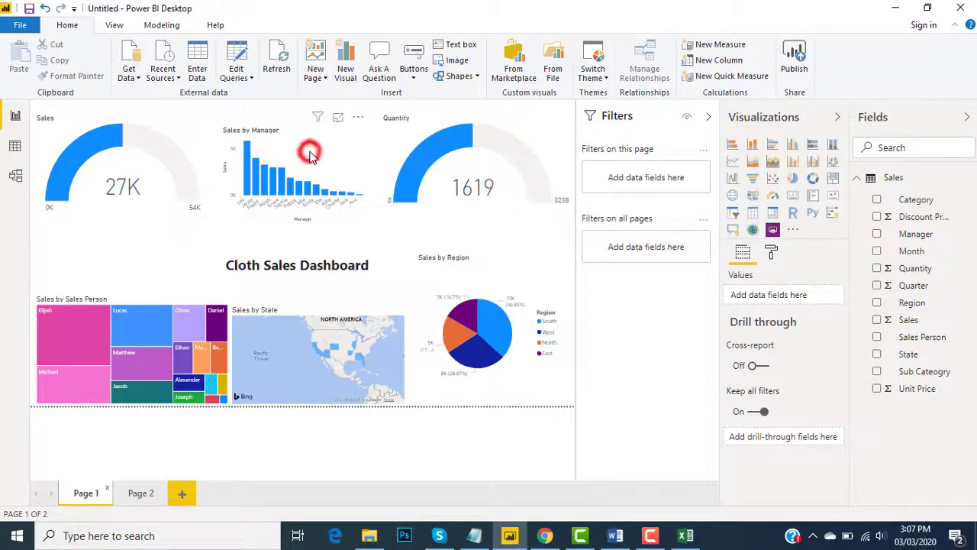
left_click(358, 119)
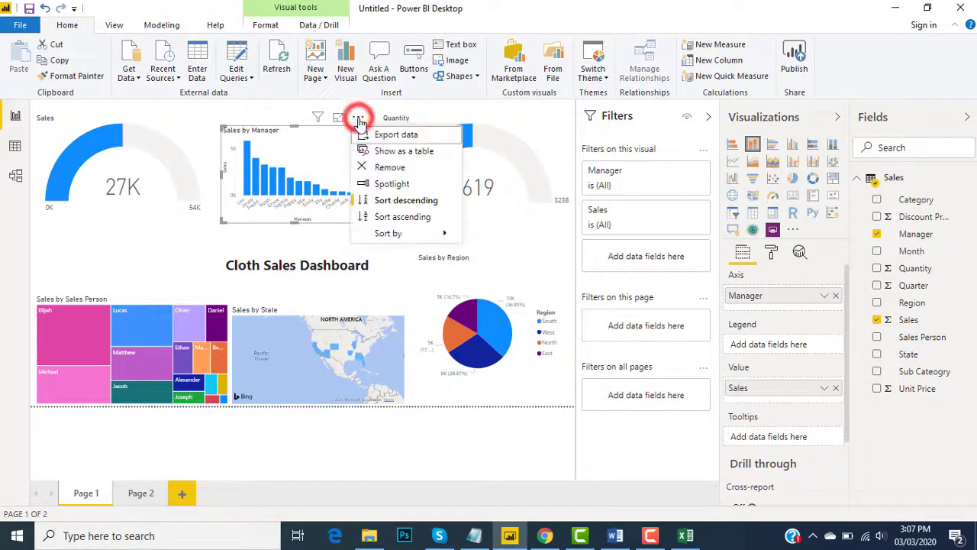
left_click(391, 183)
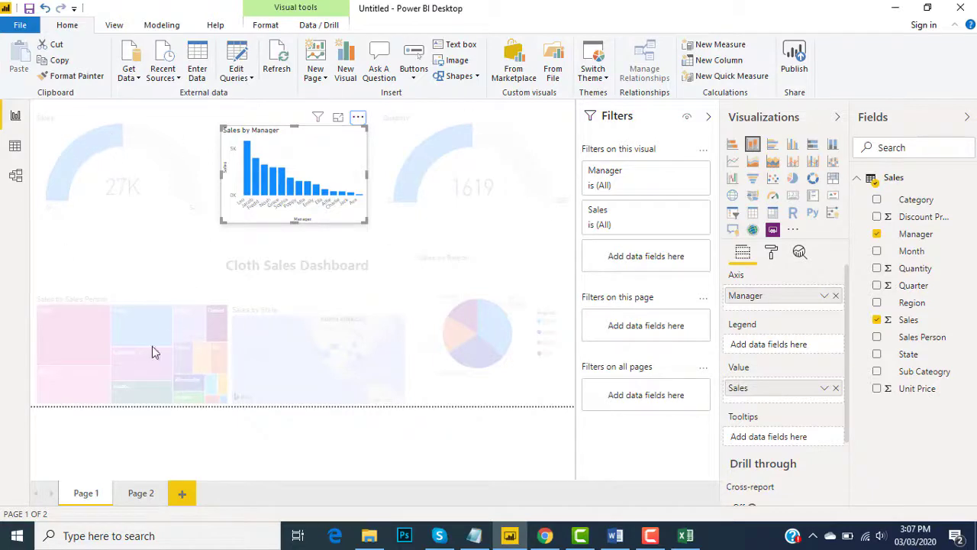
mouse_move(129, 326)
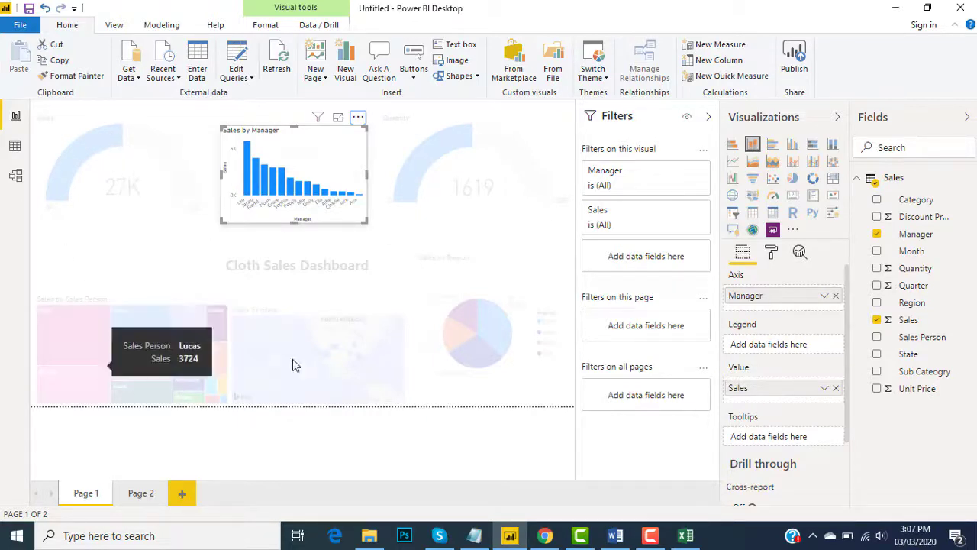
Resize the spotlighted Sales by Manager chart from its lower-left corner, first enlarging it and finally making it slightly smaller than originally.
left_click(357, 119)
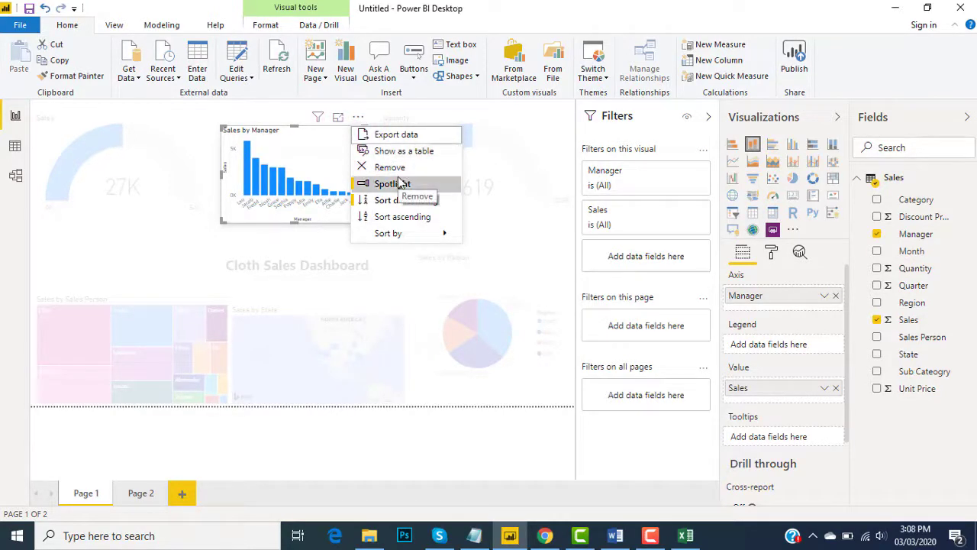
left_click_drag(221, 221, 105, 307)
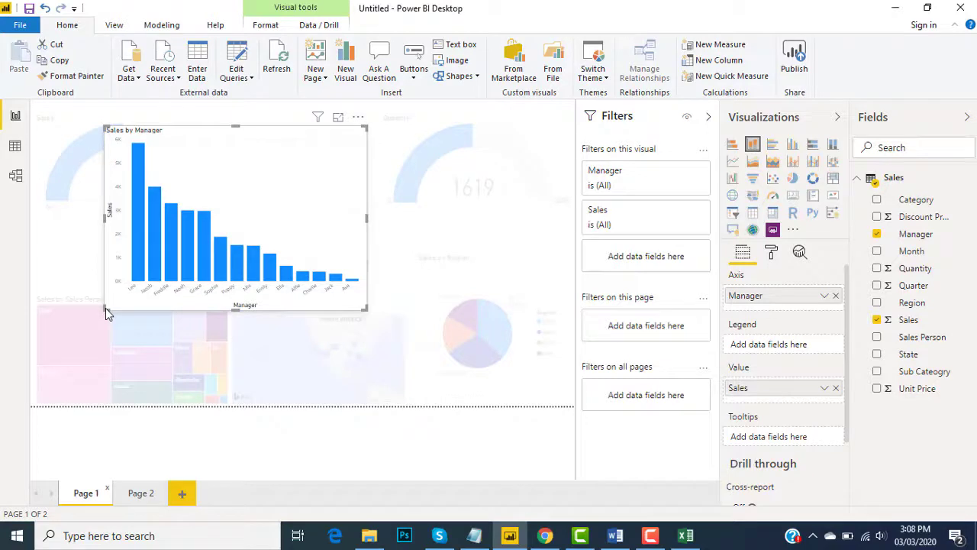
left_click_drag(106, 308, 252, 208)
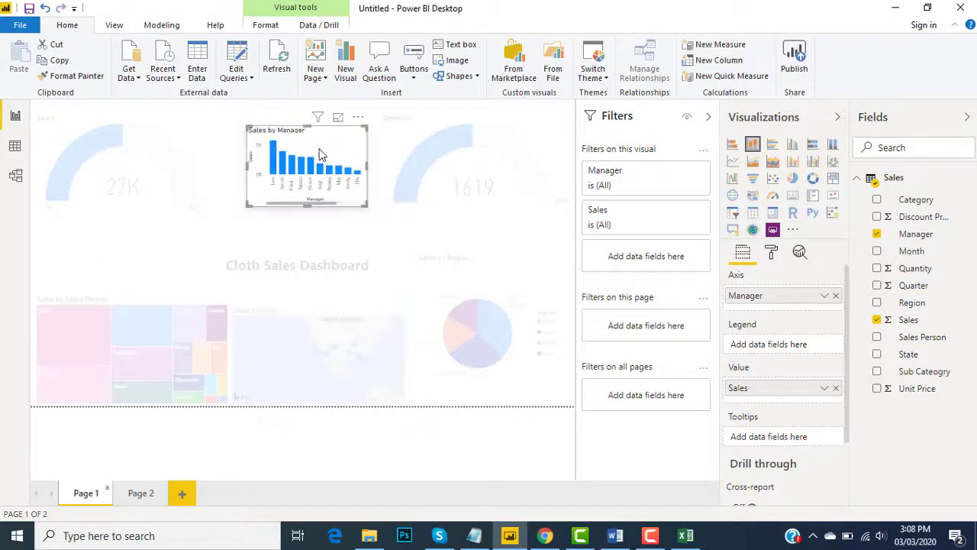
Turn off the spotlight on the Sales by Manager chart on Page 1.
left_click(358, 120)
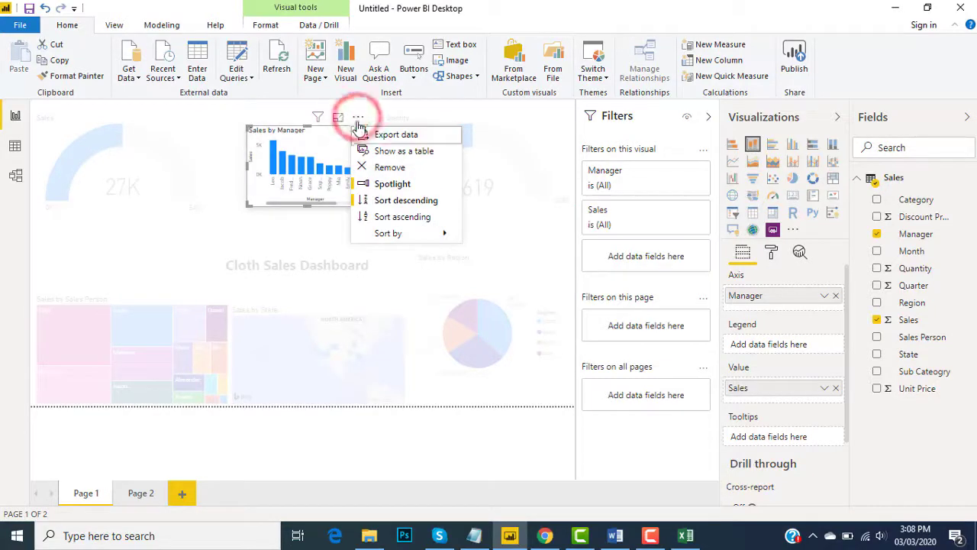
left_click(392, 184)
left_click(392, 185)
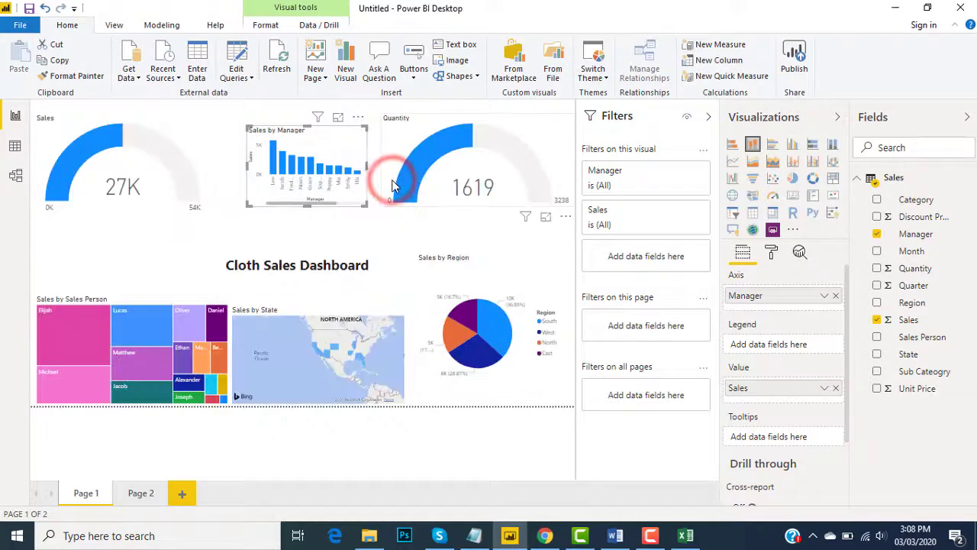
Return to Page 2, move the Sales by Manager chart slightly up and left, and open it in focus mode.
left_click(139, 498)
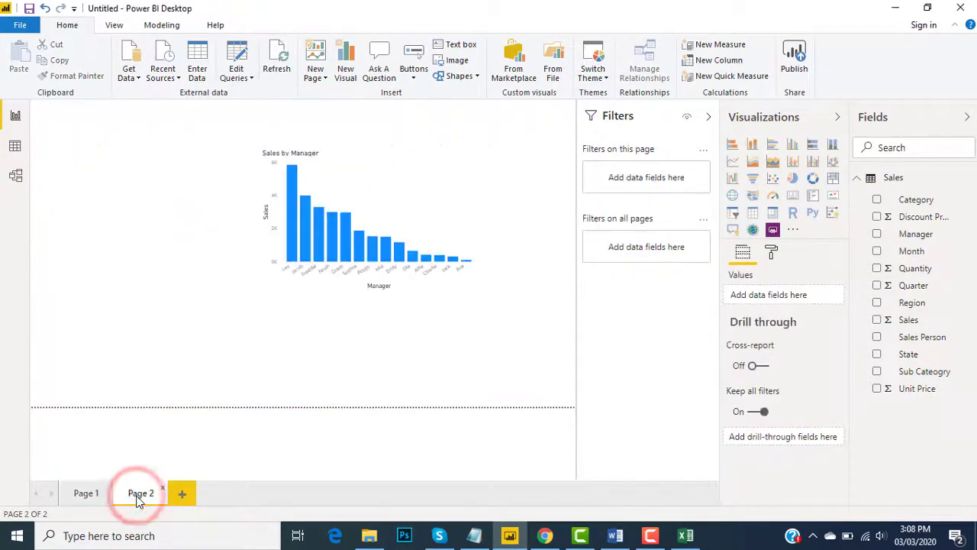
left_click(400, 159)
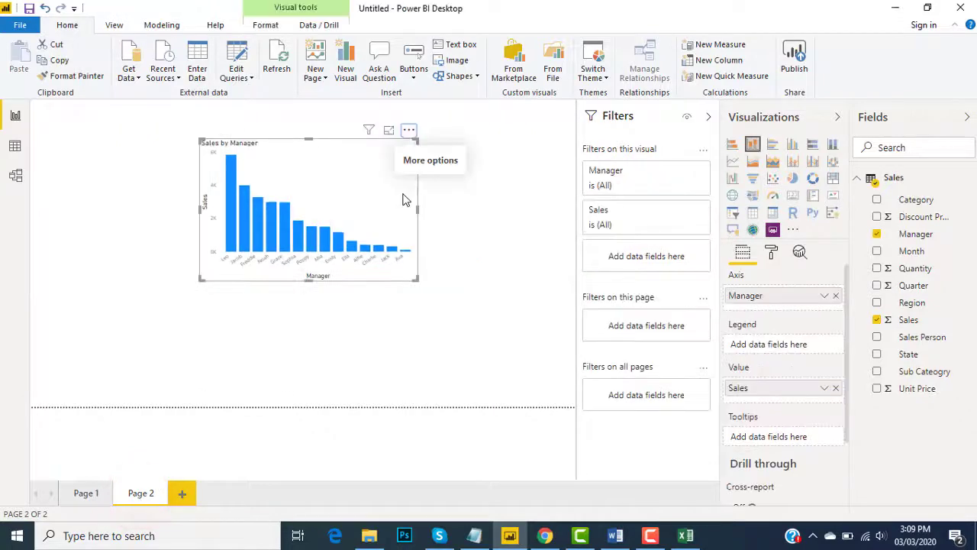
left_click(410, 132)
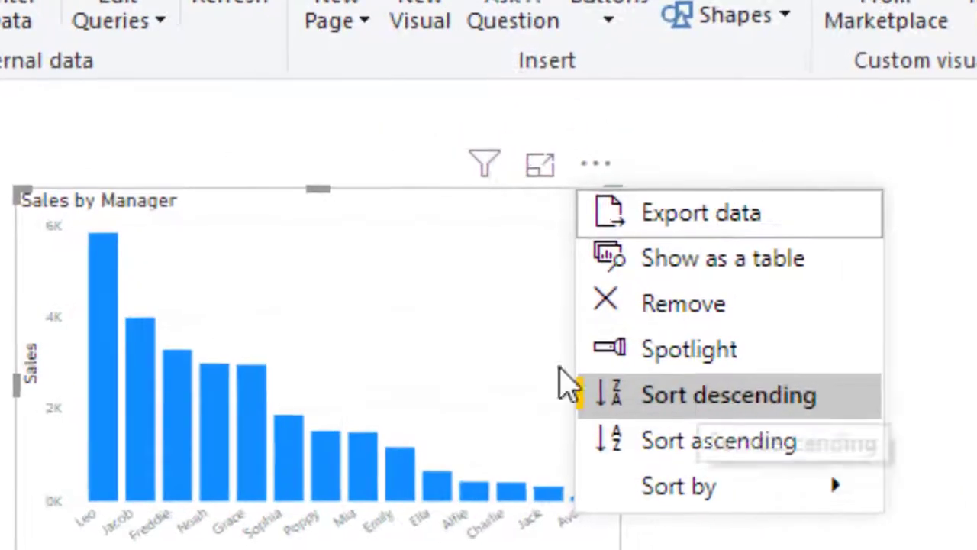
left_click(476, 327)
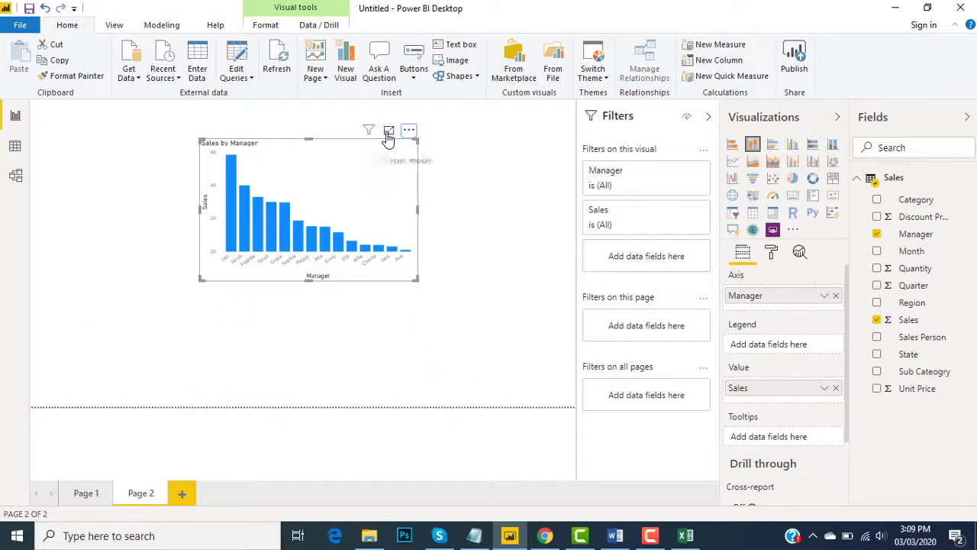
left_click(422, 139)
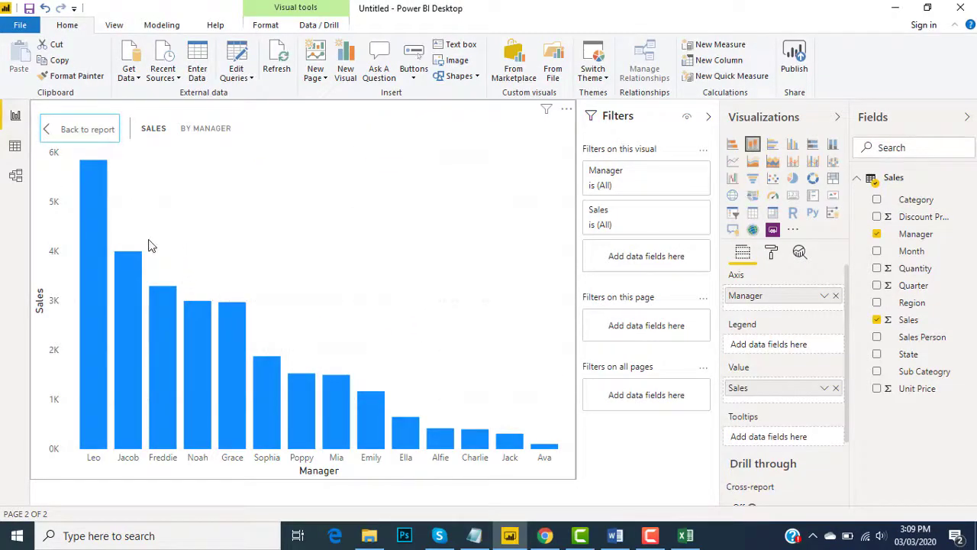
mouse_move(103, 218)
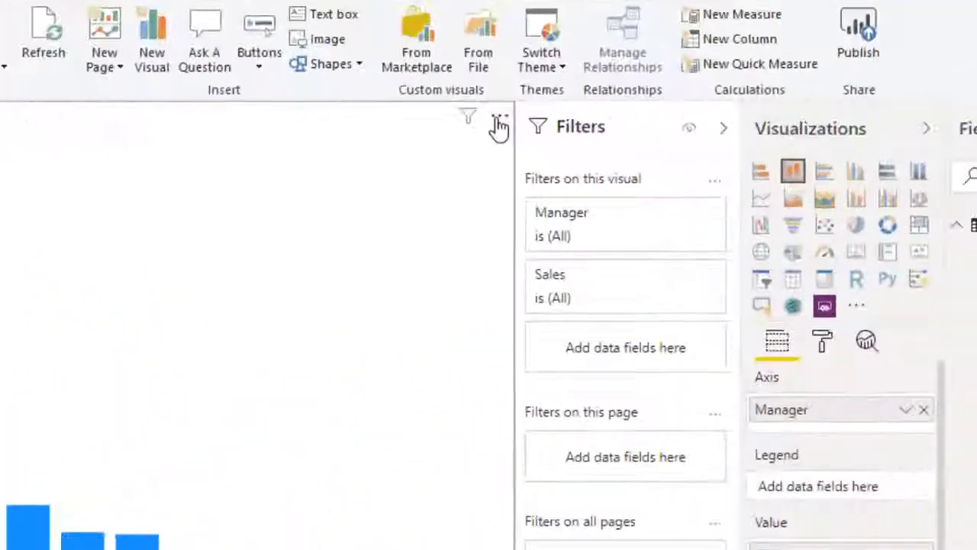
Sort the focused Sales by Manager chart in ascending order.
left_click(497, 127)
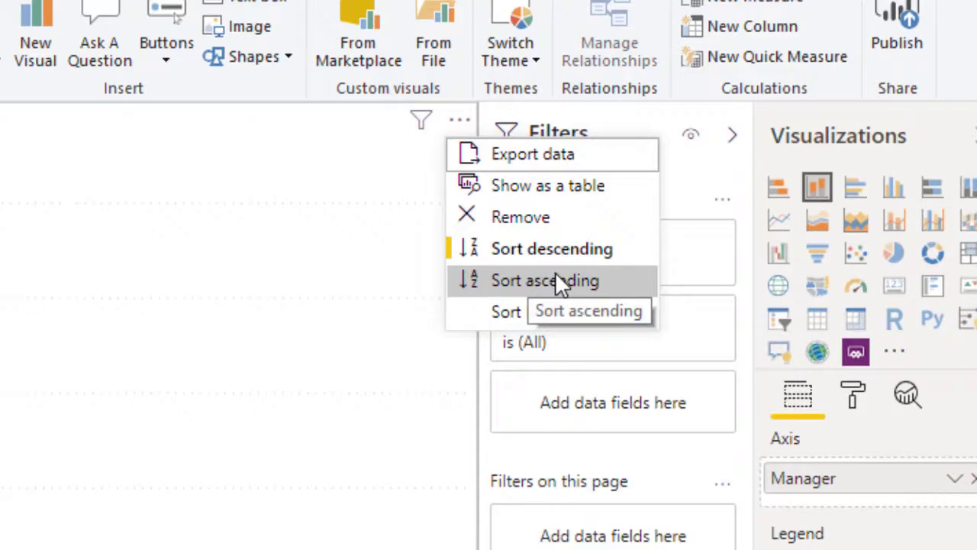
left_click(556, 276)
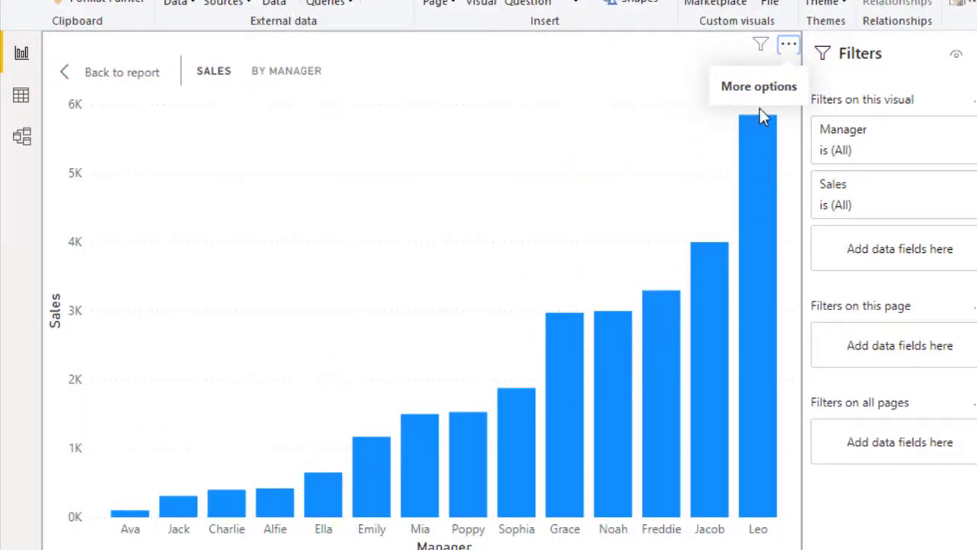
mouse_move(758, 131)
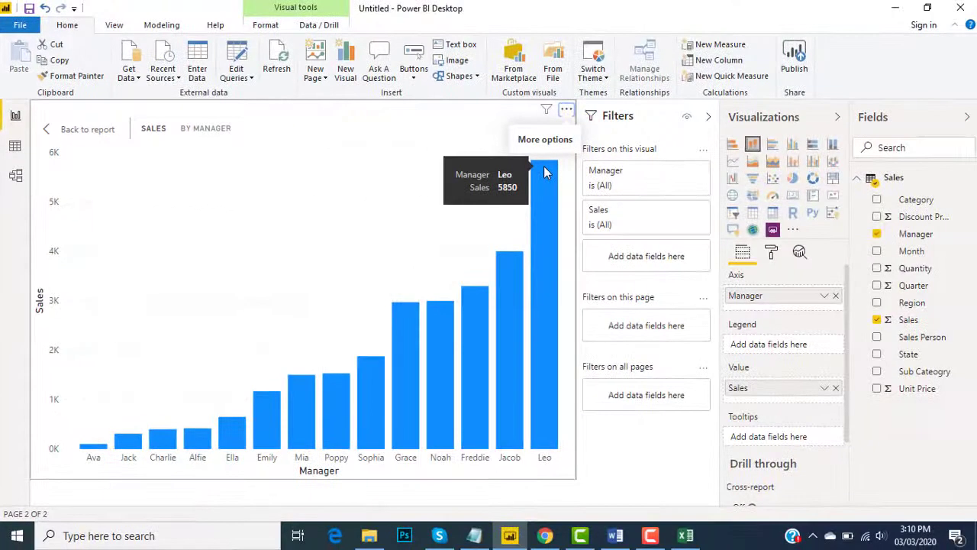
Change the focused chart's sort field to Manager.
left_click(566, 109)
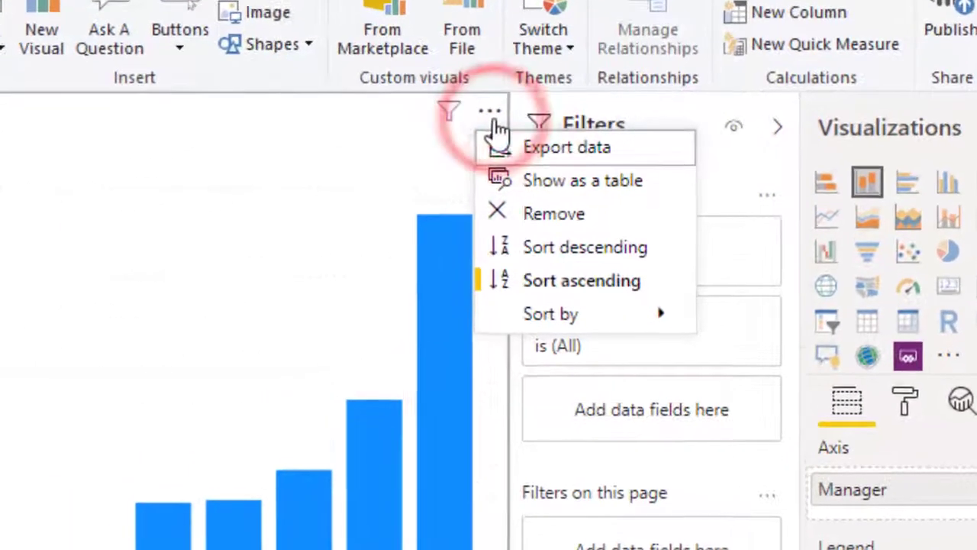
mouse_move(624, 316)
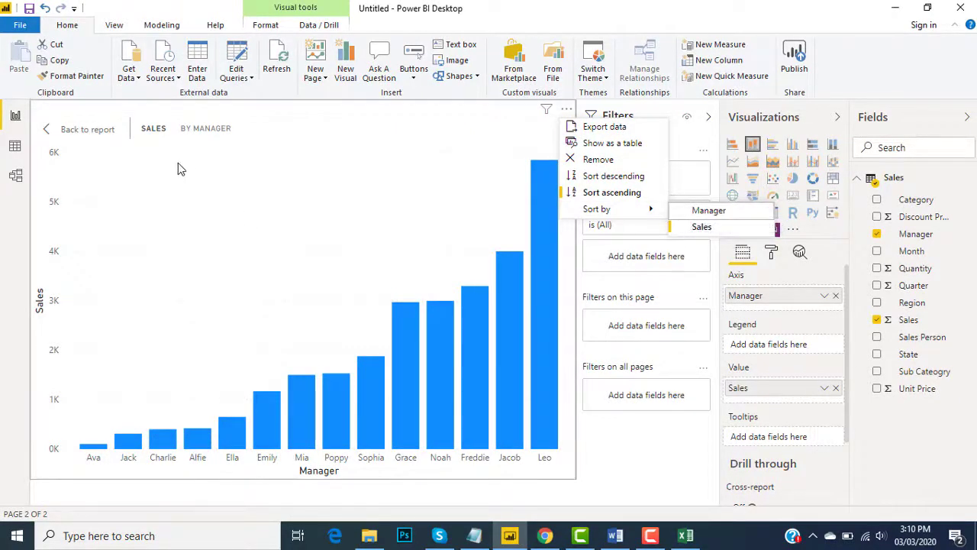
mouse_move(618, 210)
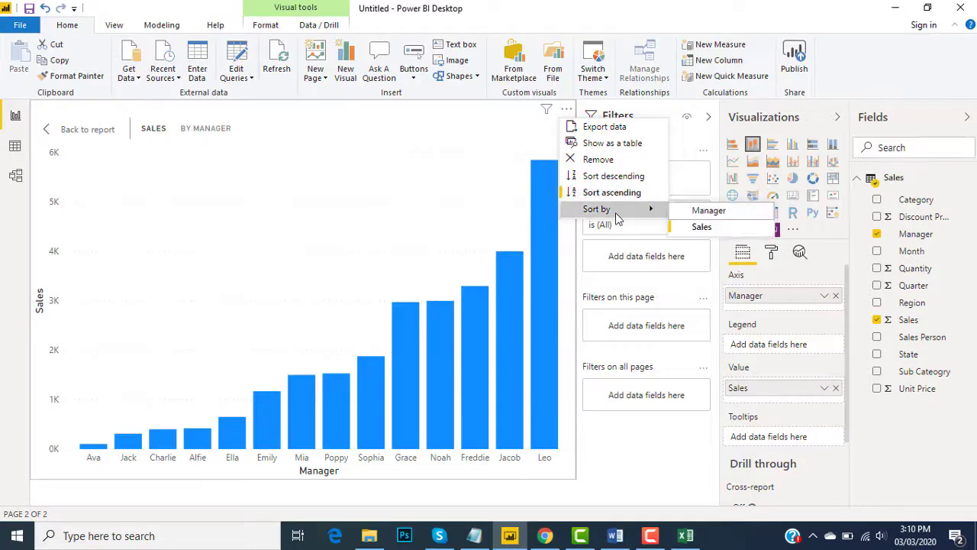
left_click(703, 214)
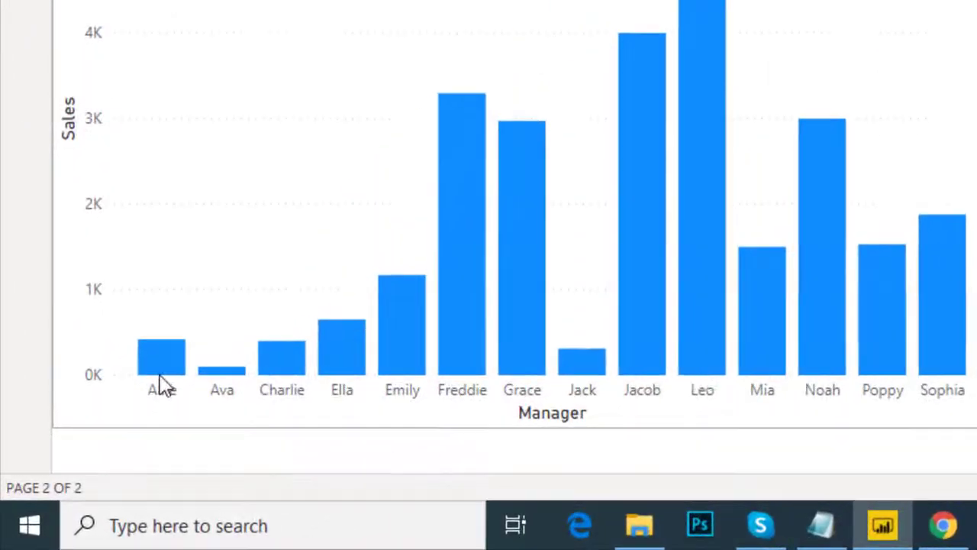
mouse_move(162, 386)
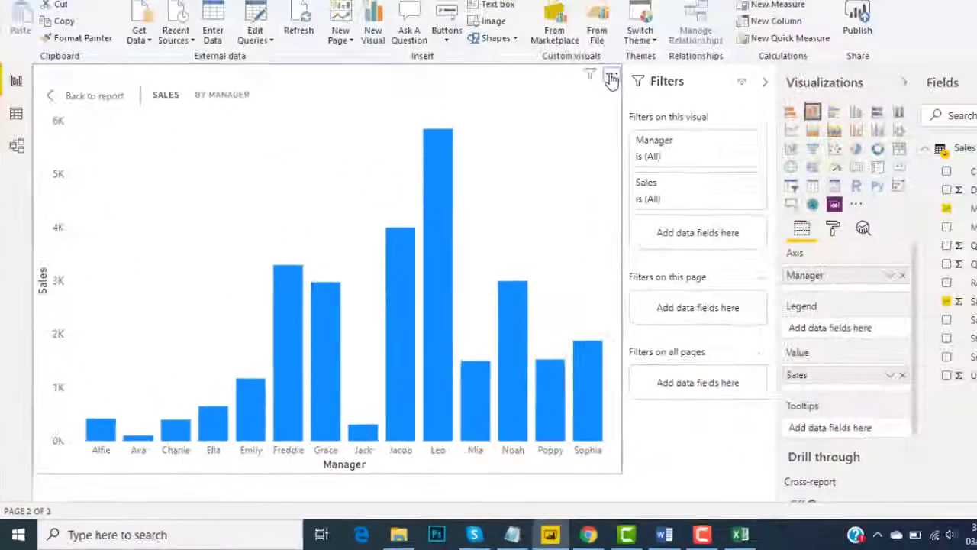
Set the chart to sort by Sales again and inspect the tallest column's data tooltip.
left_click(565, 109)
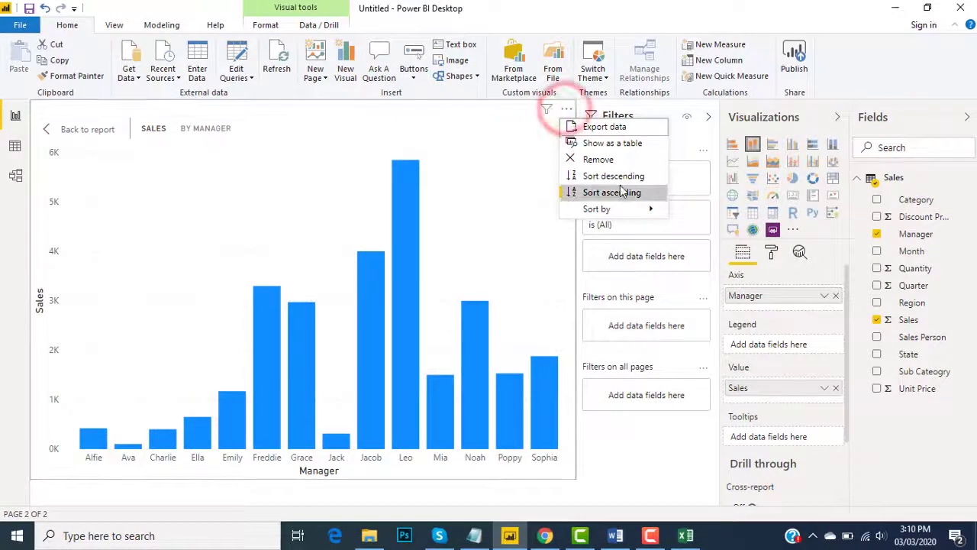
mouse_move(644, 208)
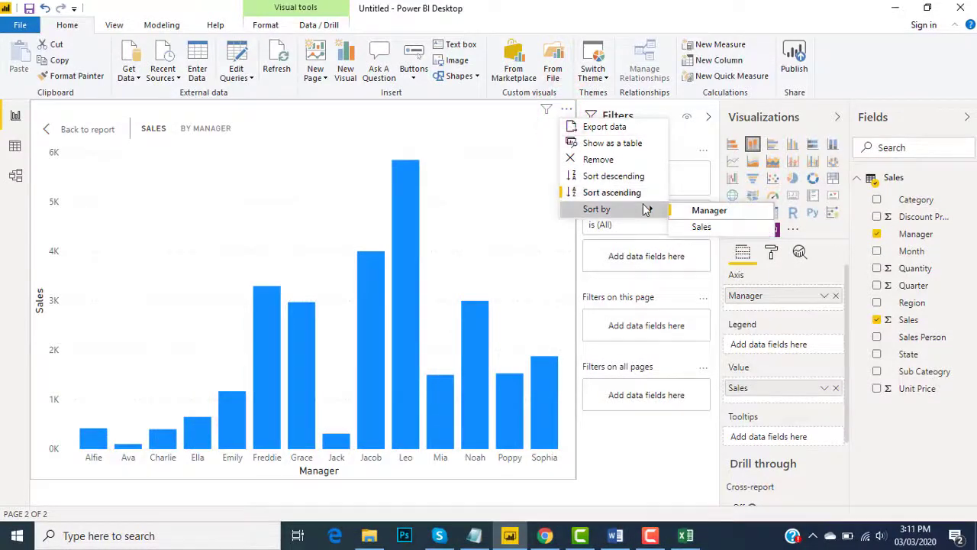
left_click(701, 227)
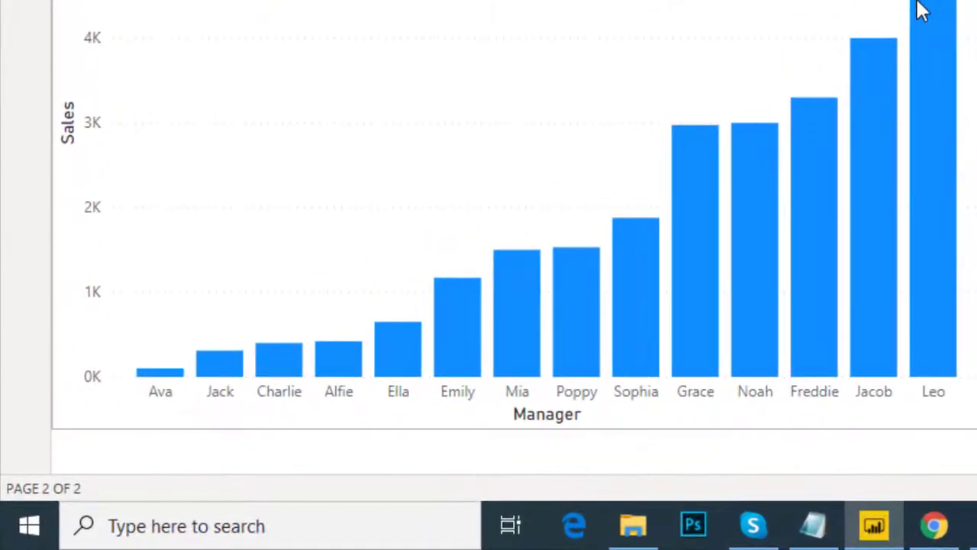
mouse_move(537, 235)
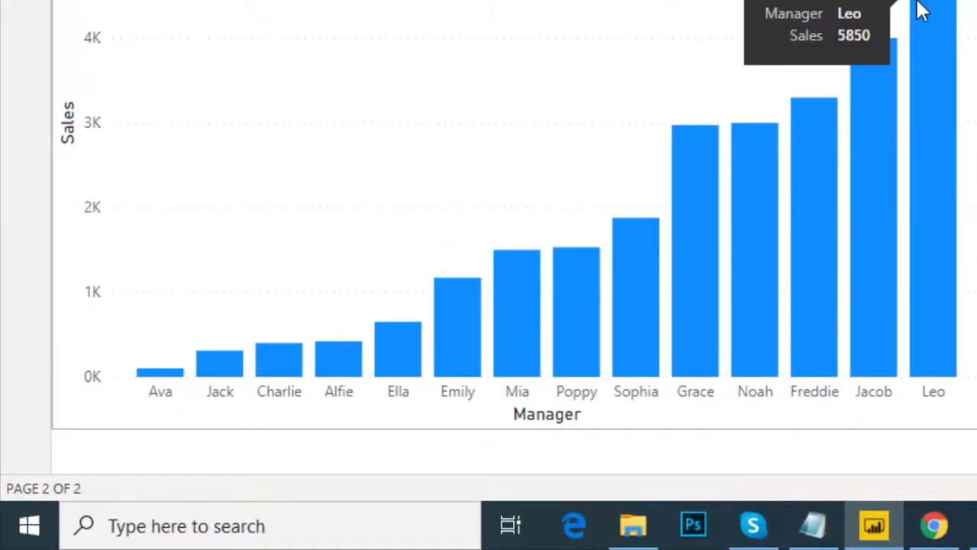